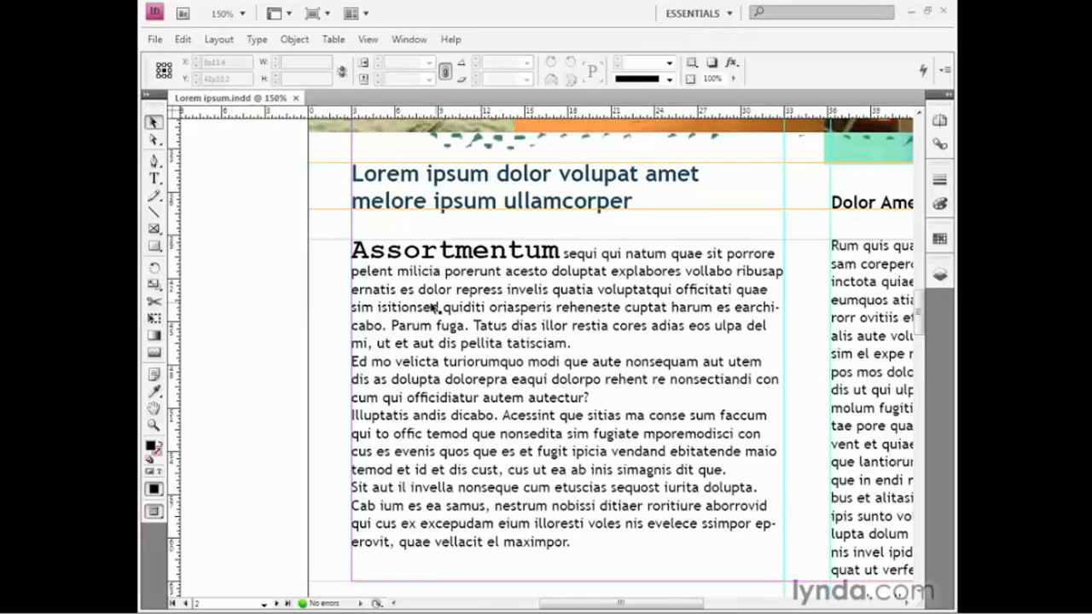
# Step: Select the body paragraphs from 'velis' onward with the Type tool, checking the Control panel modes
pyautogui.doubleClick(552, 290)
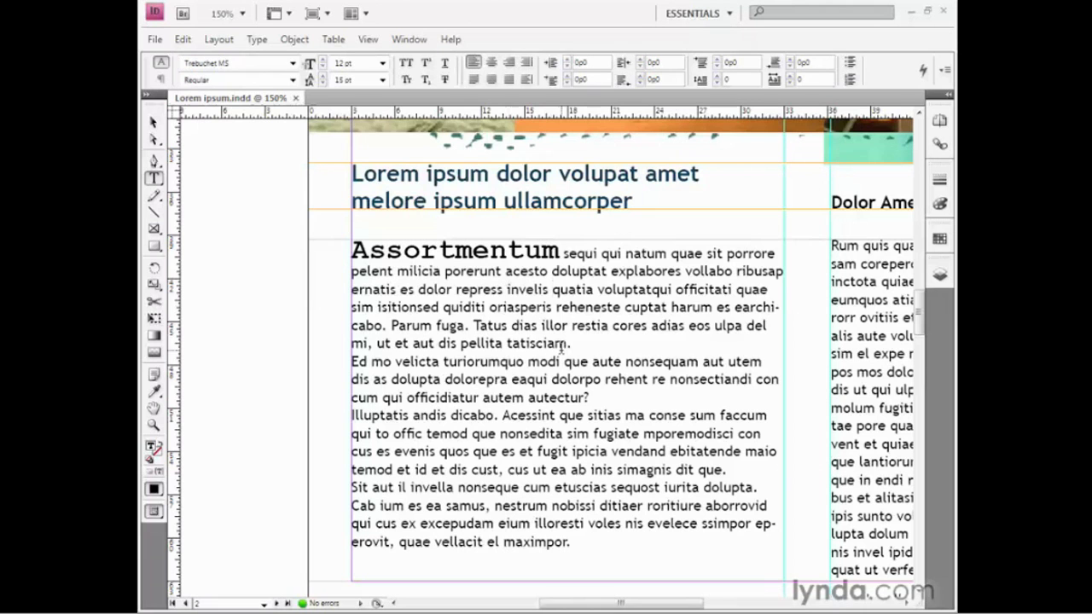
pyautogui.moveTo(519, 290); pyautogui.dragTo(537, 524)
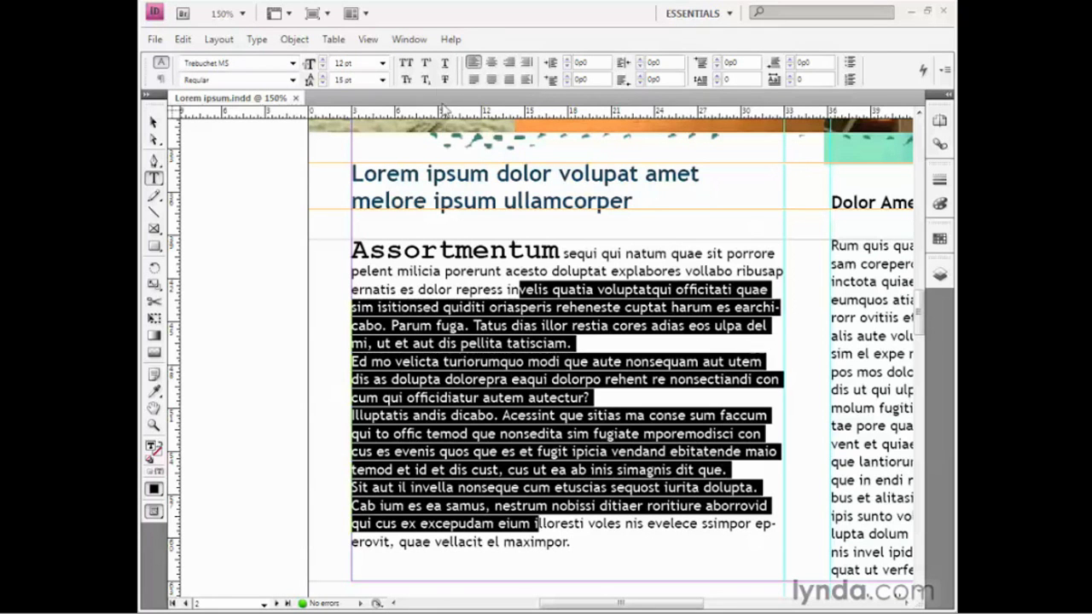
pyautogui.click(158, 82)
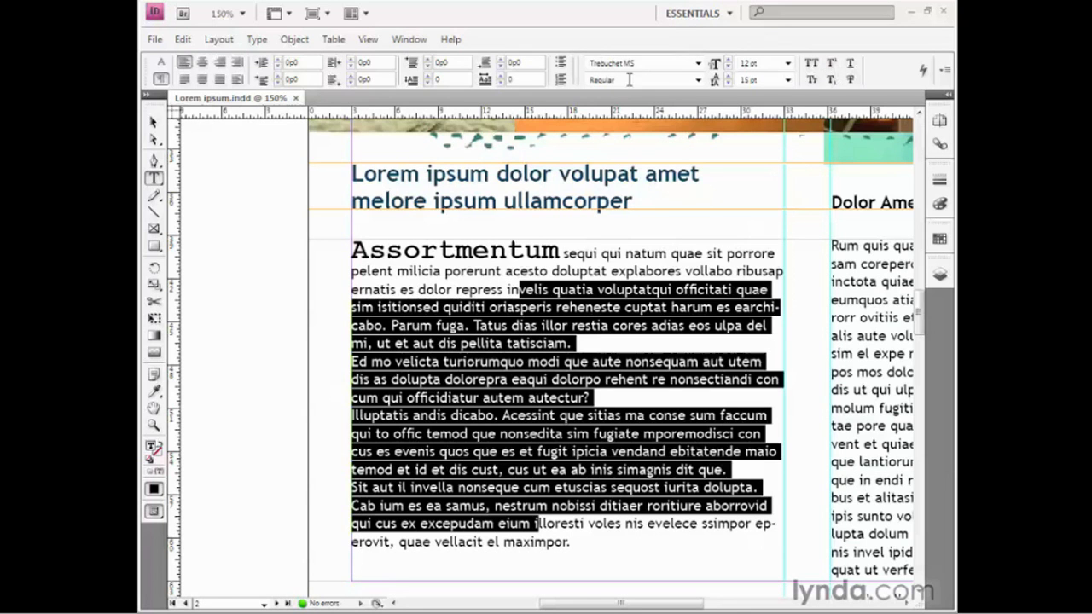
pyautogui.click(162, 65)
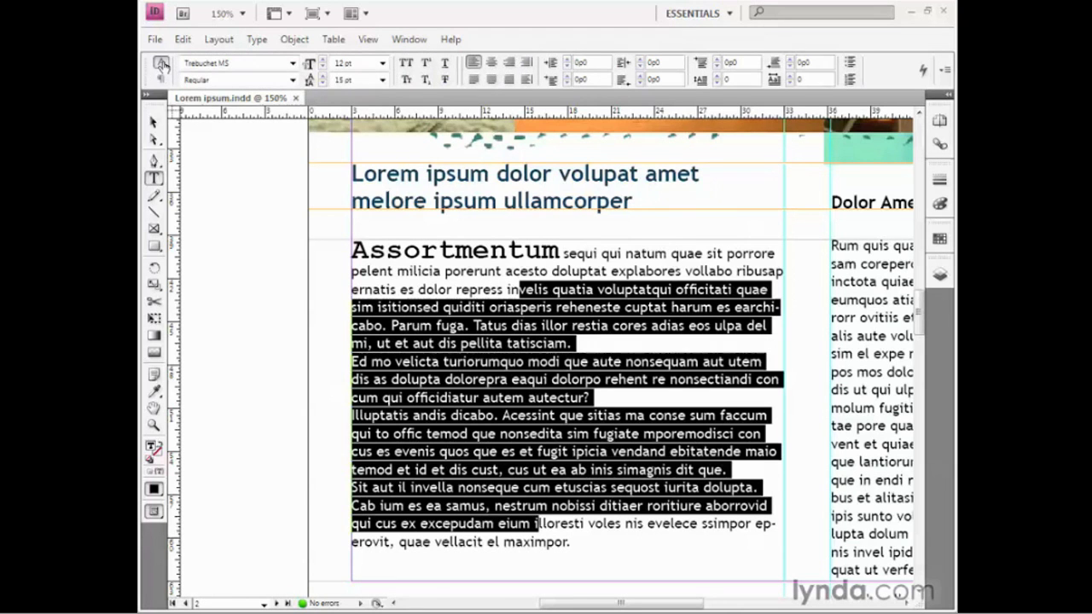
# Step: Justify the selected body text with the last line aligned left, after trying center and right alignment
pyautogui.click(491, 66)
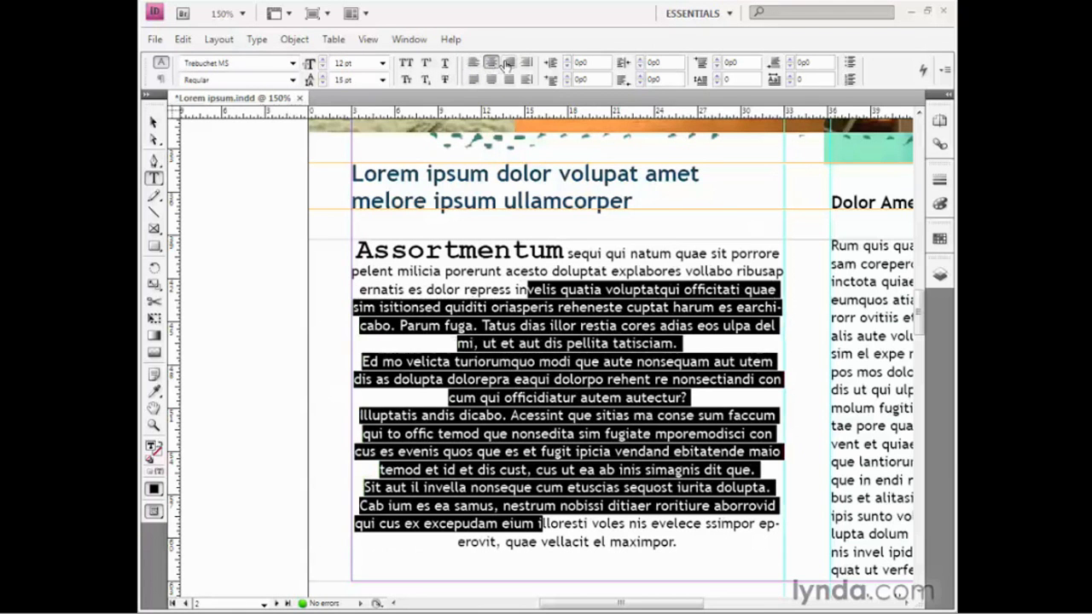
pyautogui.click(508, 63)
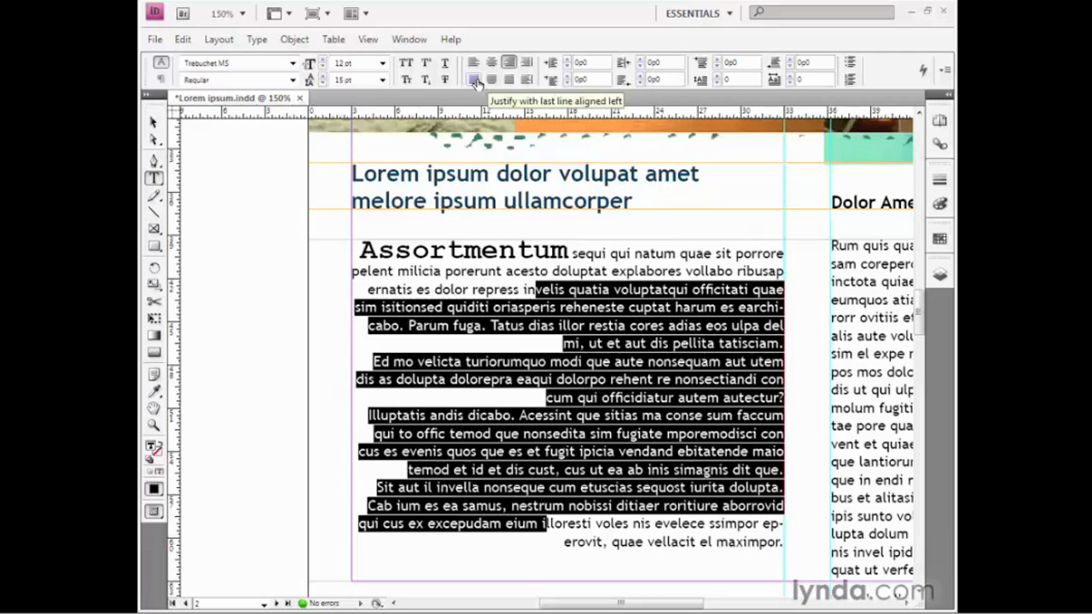
pyautogui.click(474, 79)
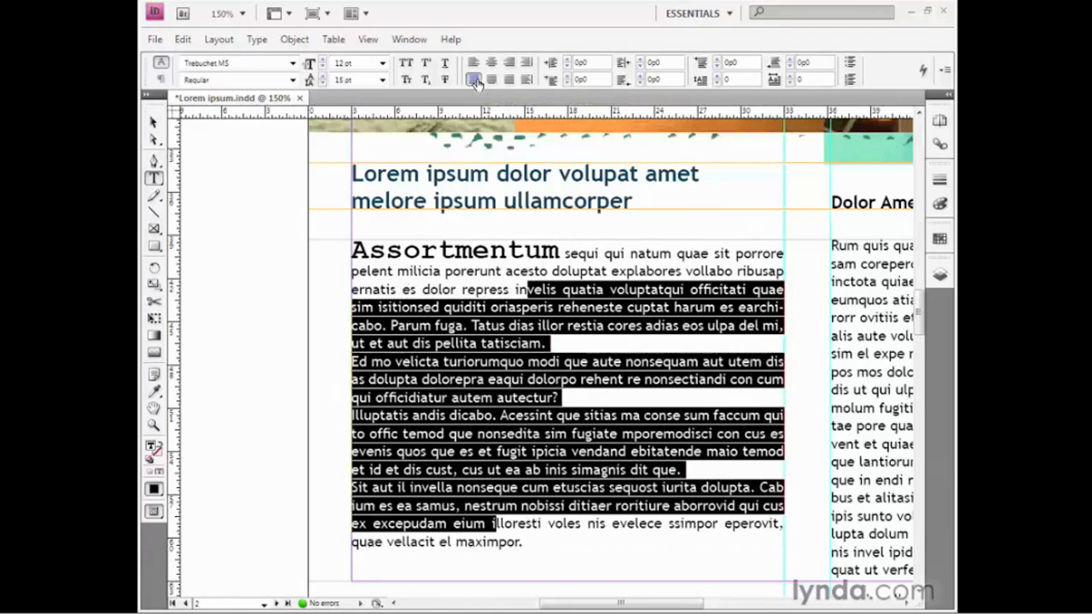
pyautogui.click(554, 85)
pyautogui.press('Up')
pyautogui.press('Up')
pyautogui.press('Up')
pyautogui.press('Up')
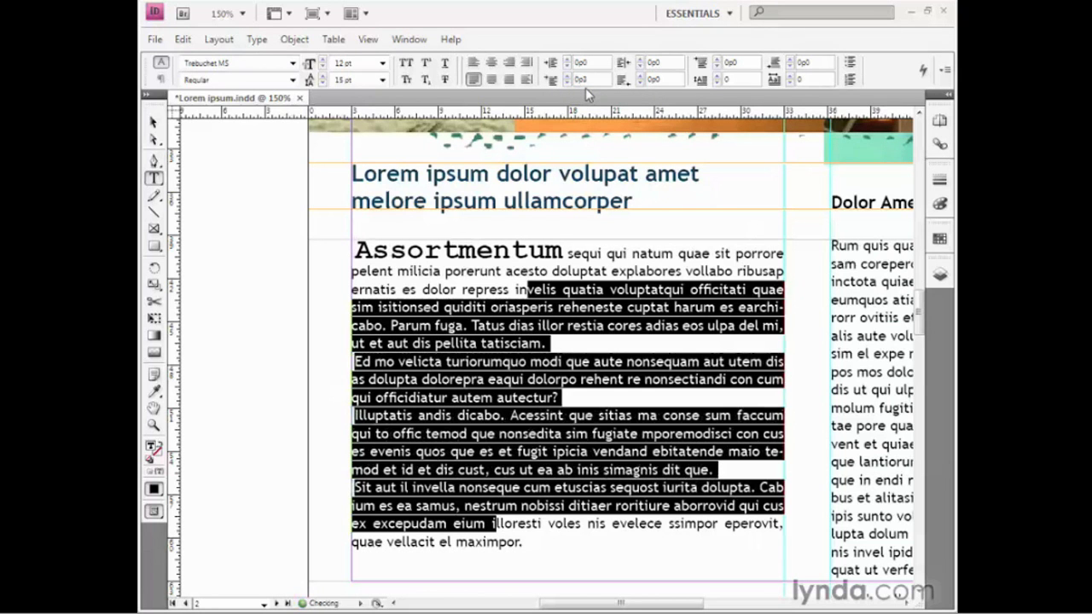
pyautogui.press('Up')
pyautogui.press('Up')
pyautogui.press('Up')
pyautogui.press('Up')
pyautogui.press('Up')
pyautogui.press('Up')
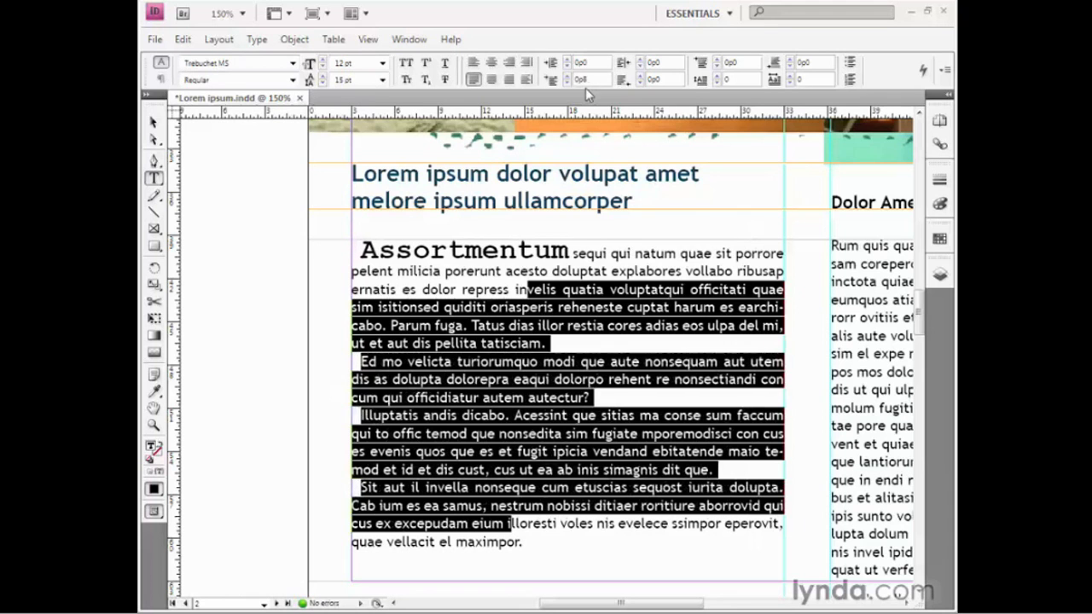
pyautogui.press('Up')
pyautogui.press('Up')
pyautogui.press('Up')
pyautogui.press('Up')
pyautogui.press('Up')
pyautogui.press('Up')
pyautogui.press('Up')
pyautogui.press('Up')
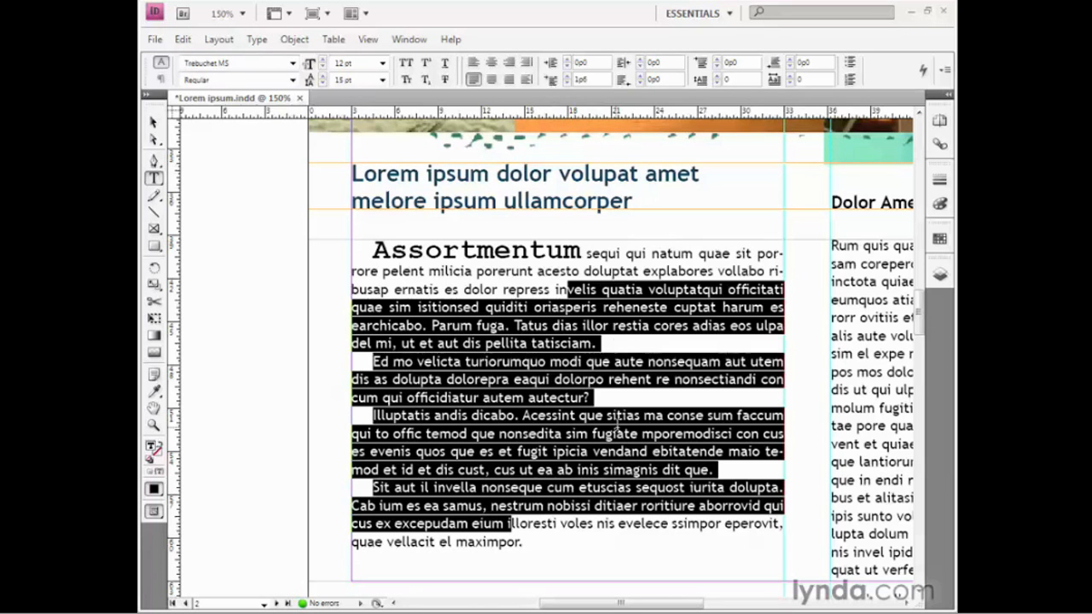
pyautogui.click(552, 82)
pyautogui.write('0')
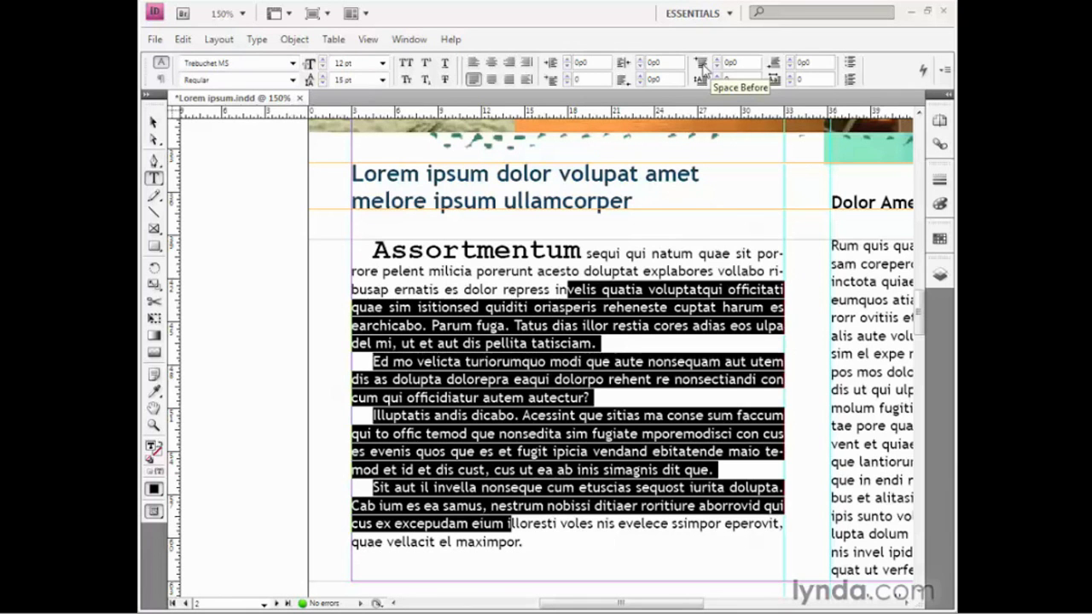
# Step: Remove the first-line indent and set Space Before to 0p6 for the body paragraphs
pyautogui.press('Return')
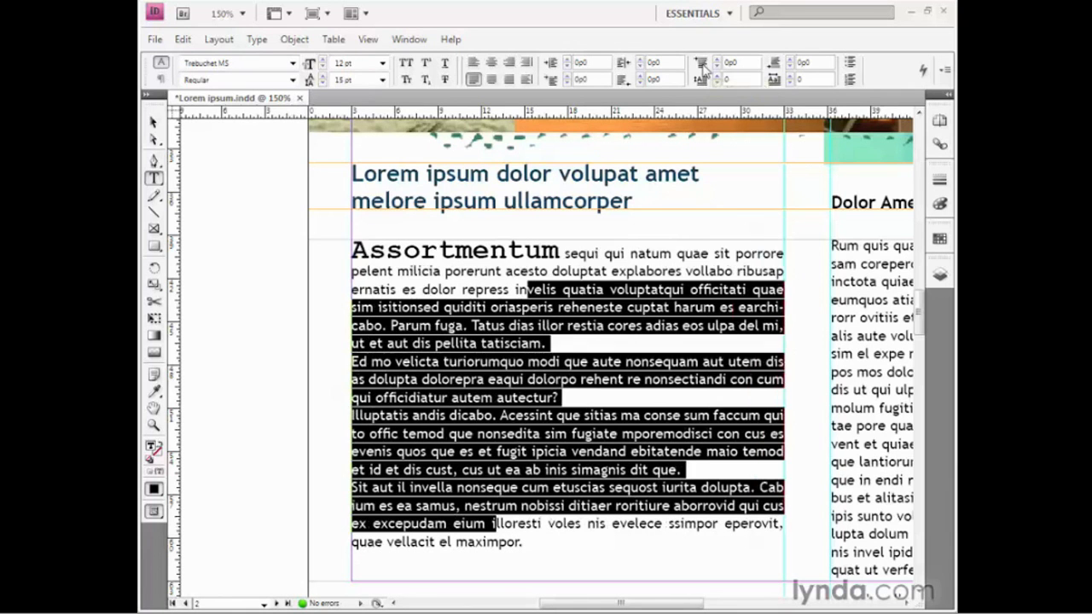
pyautogui.click(727, 65)
pyautogui.press('Up')
pyautogui.press('Up')
pyautogui.press('Up')
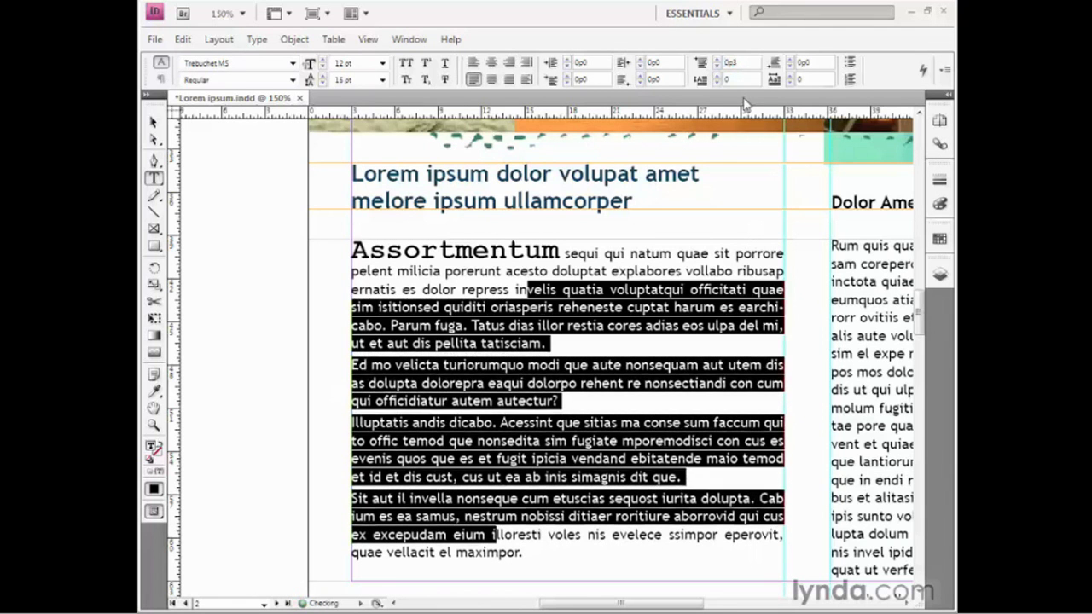
pyautogui.press('Up')
pyautogui.press('Up')
pyautogui.press('Up')
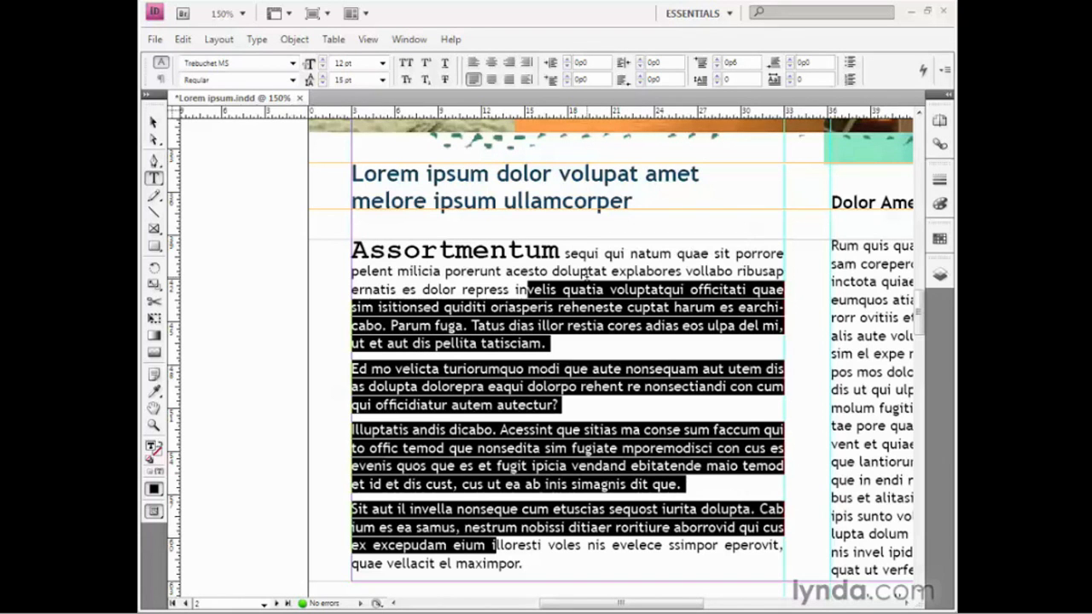
# Step: Set the first paragraph's drop cap to 3 lines deep and 1 character, so only 'A' drops
pyautogui.click(585, 271)
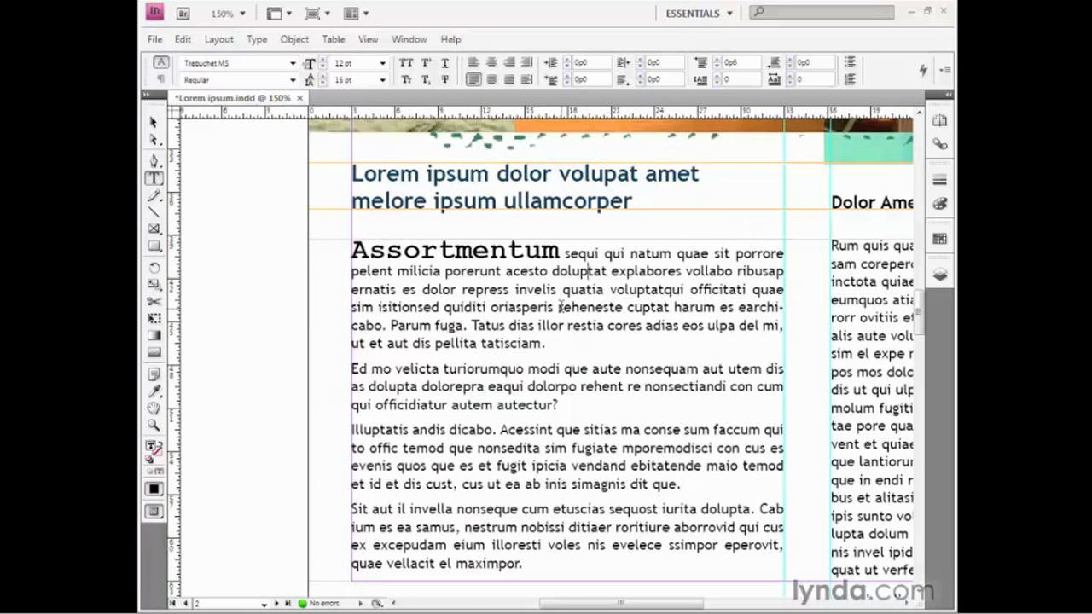
pyautogui.click(737, 79)
pyautogui.write('1')
pyautogui.press('Return')
pyautogui.press('Up')
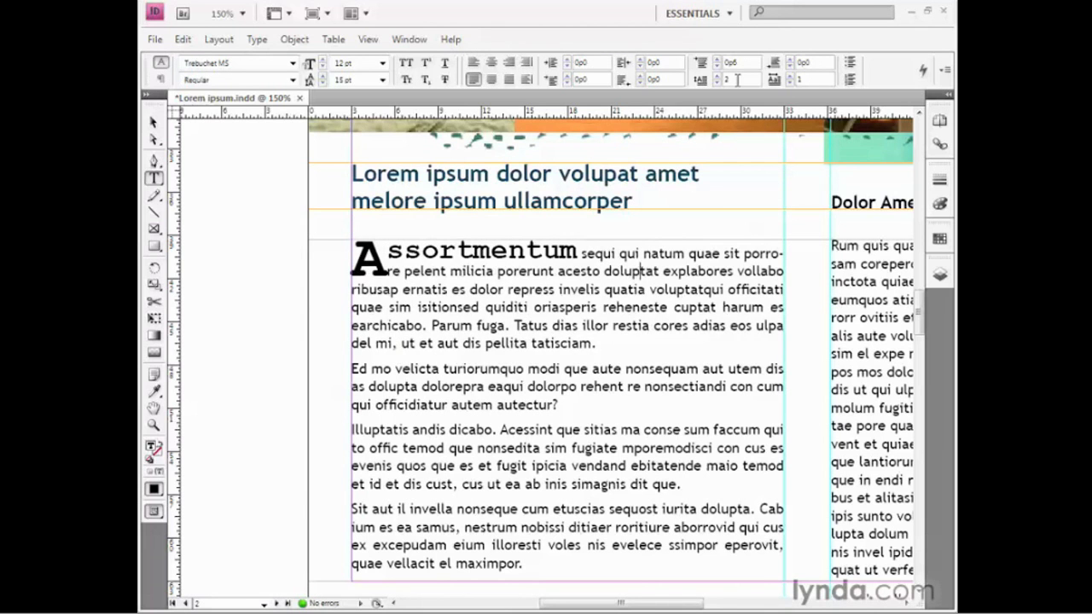
pyautogui.press('Up')
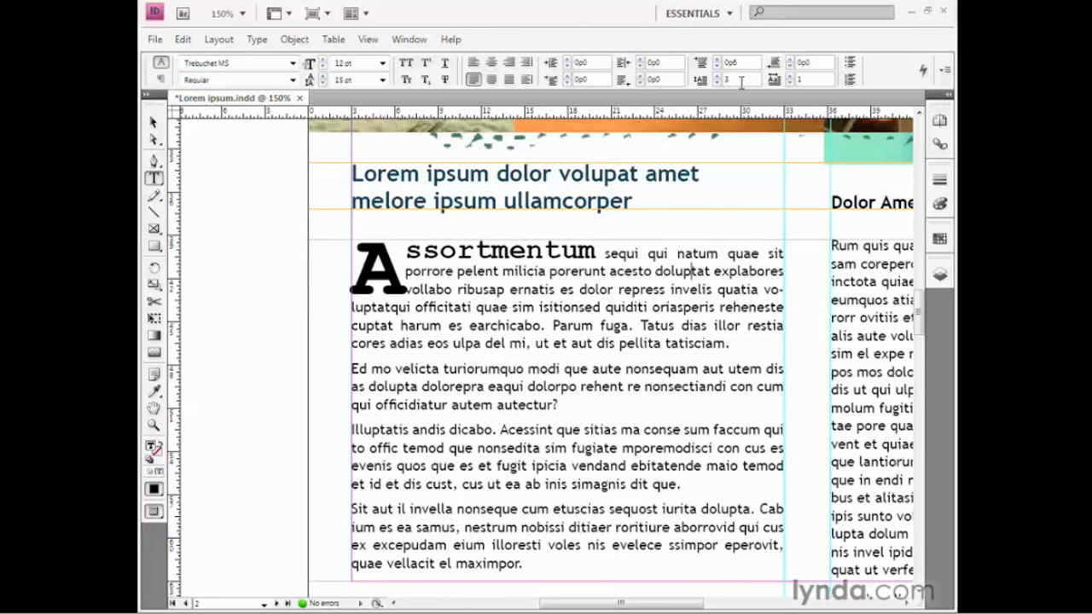
pyautogui.click(806, 79)
pyautogui.press('Up')
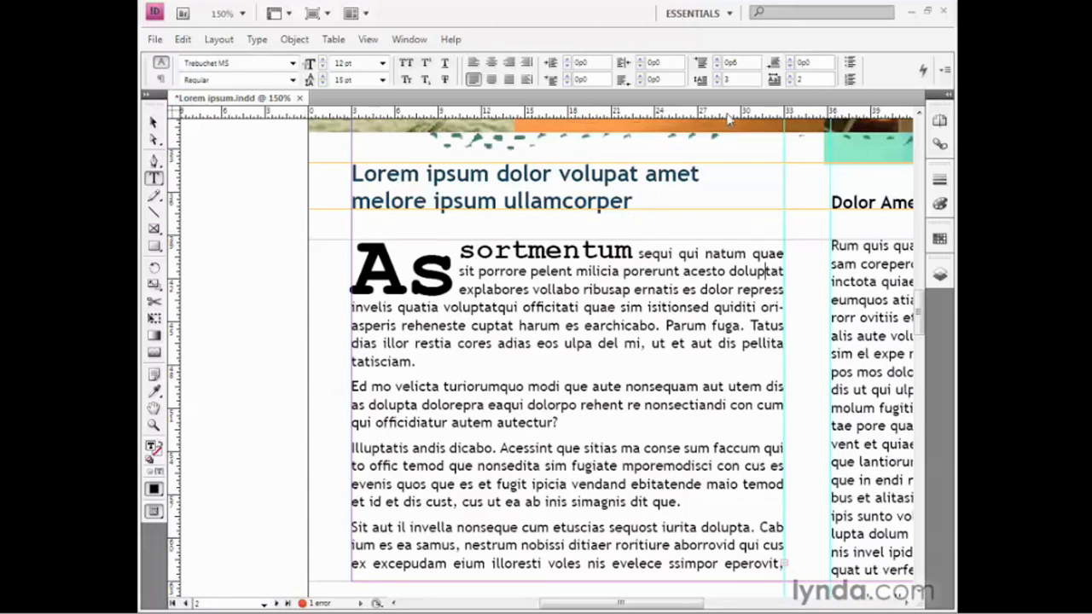
pyautogui.press('Down')
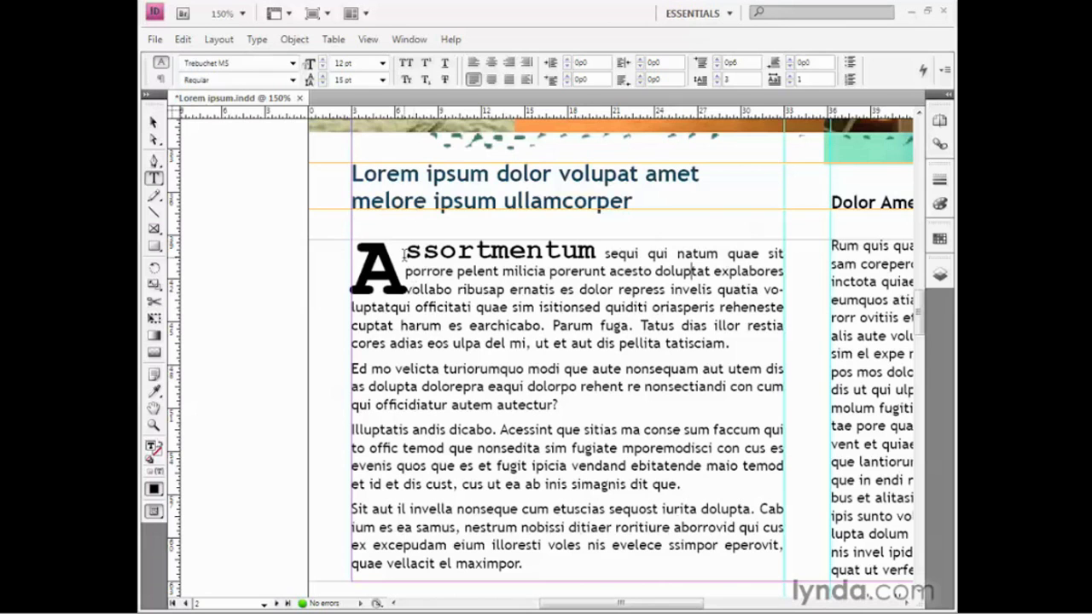
# Step: Place the caret after the drop cap A and switch from Essentials to the Typography workspace
pyautogui.click(404, 254)
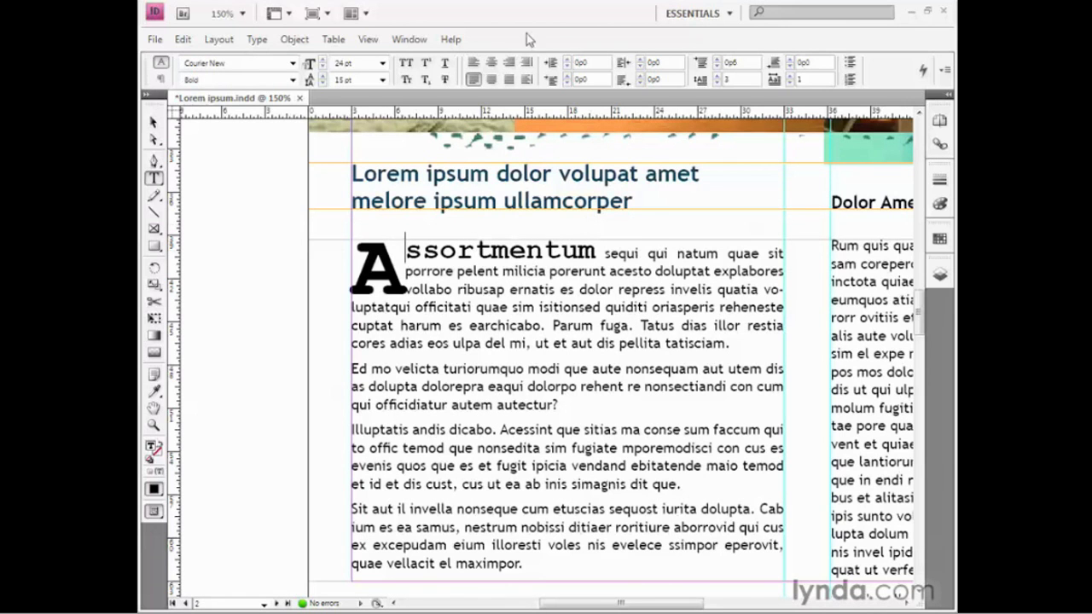
pyautogui.click(729, 16)
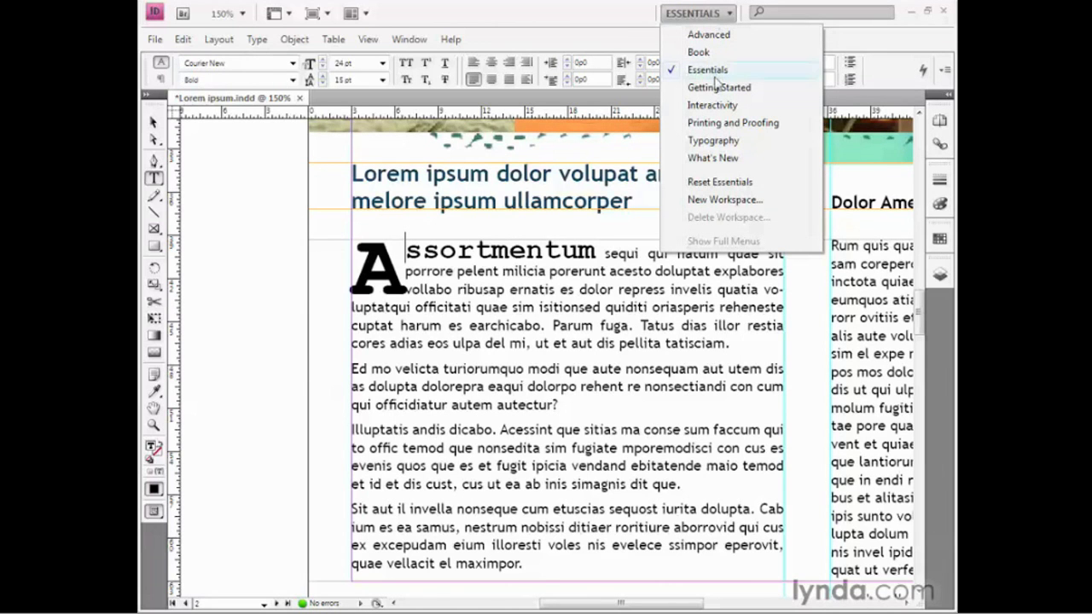
pyautogui.click(713, 140)
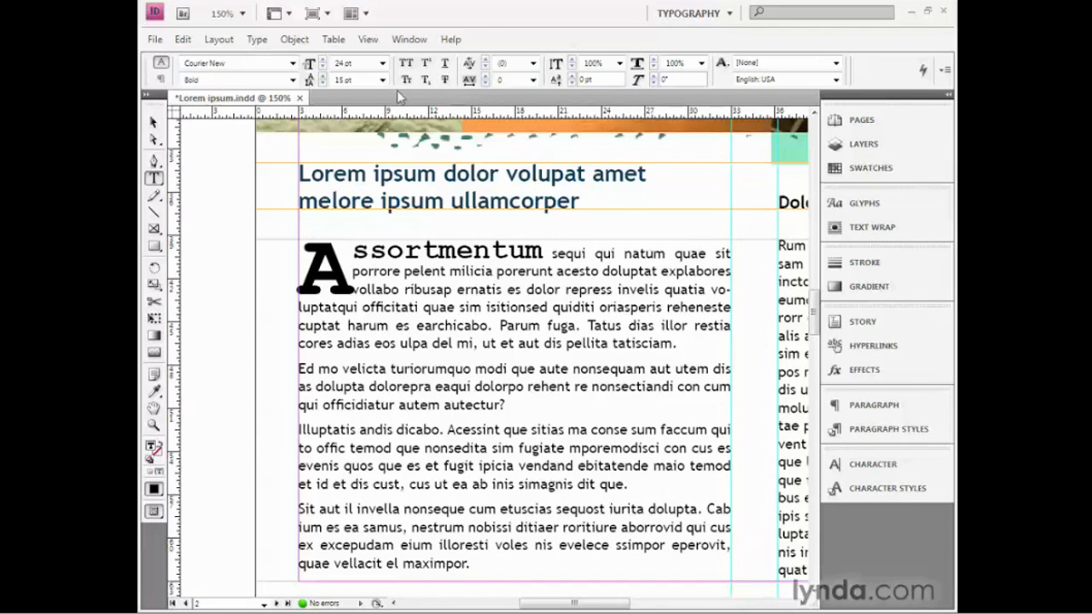
# Step: Set the kerning after the drop cap A to 60, trying 20 and 30 first, then exit text editing
pyautogui.click(158, 81)
pyautogui.click(160, 62)
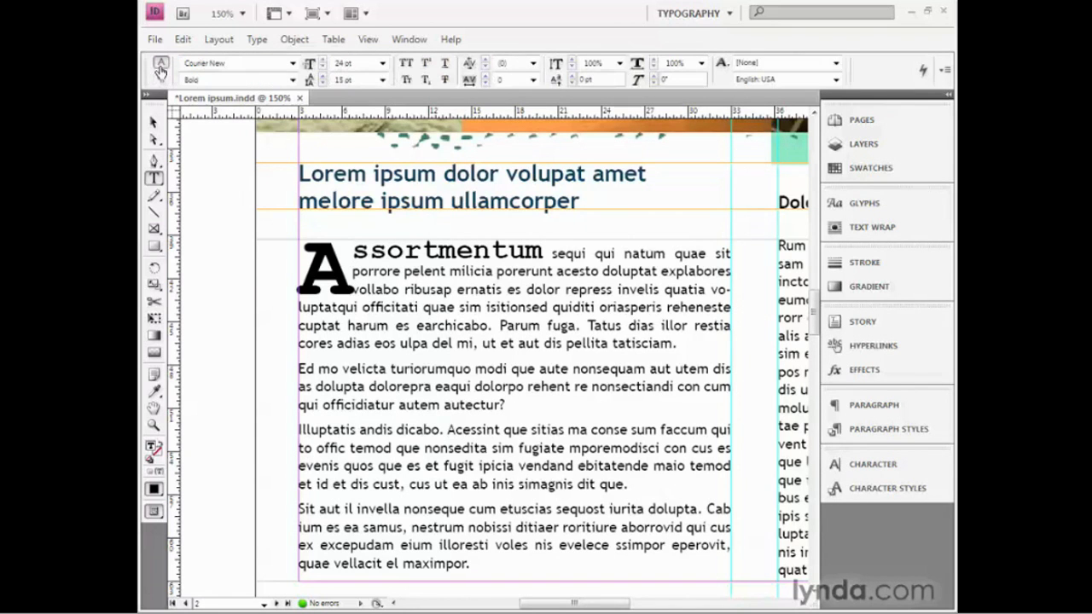
pyautogui.click(470, 69)
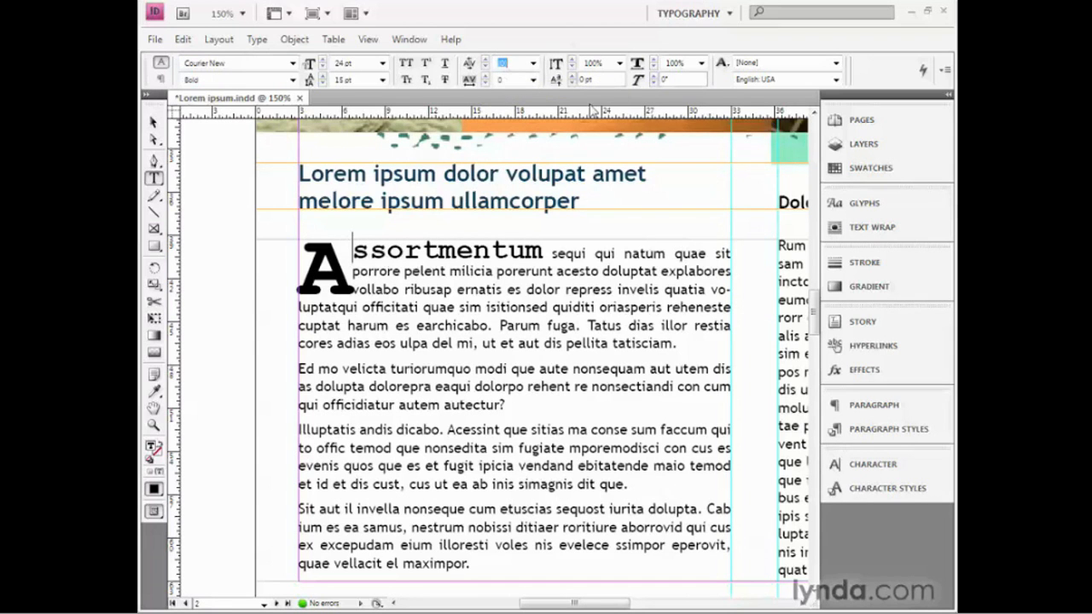
pyautogui.write('20')
pyautogui.press('Return')
pyautogui.write('30')
pyautogui.press('Return')
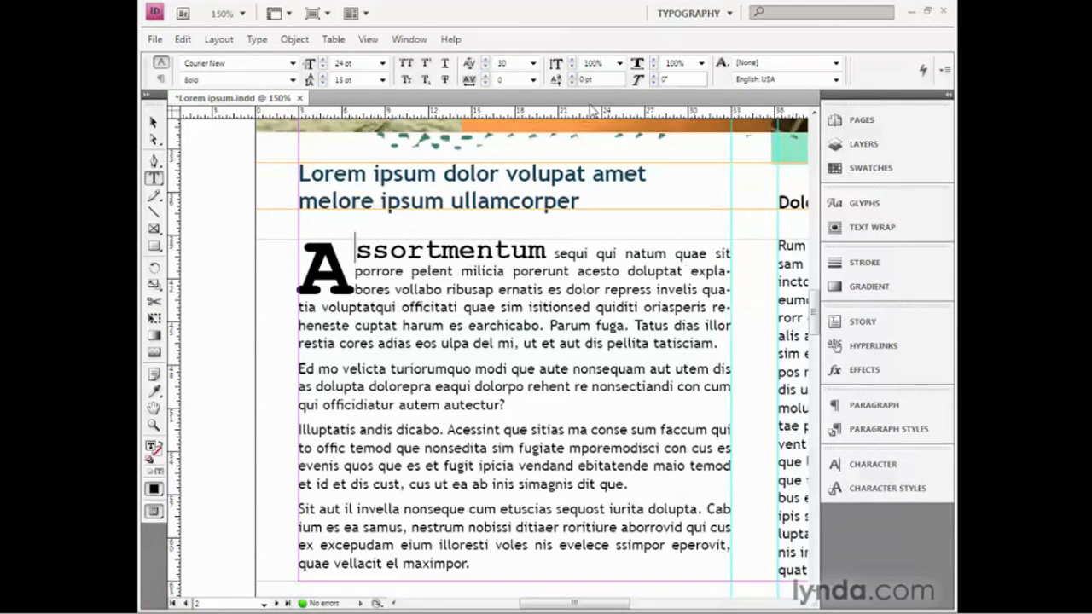
pyautogui.write('60')
pyautogui.press('Return')
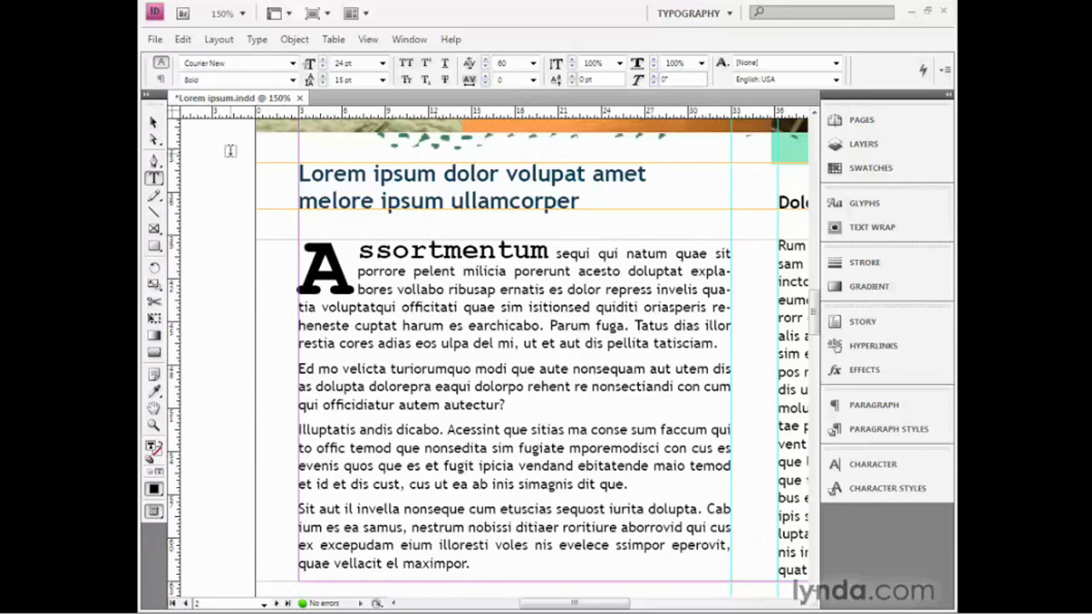
pyautogui.press('Escape')
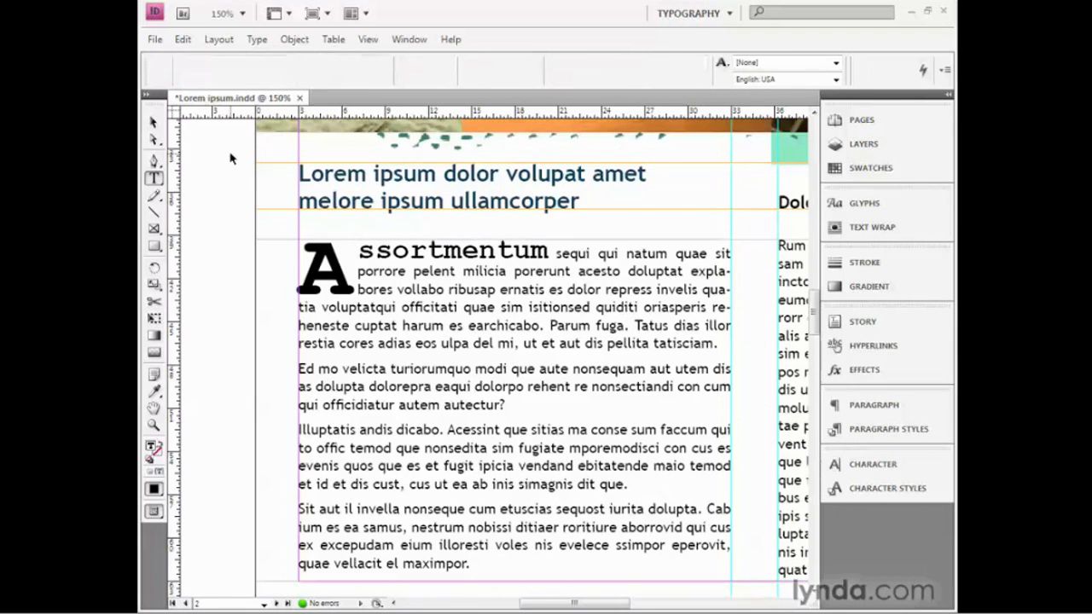